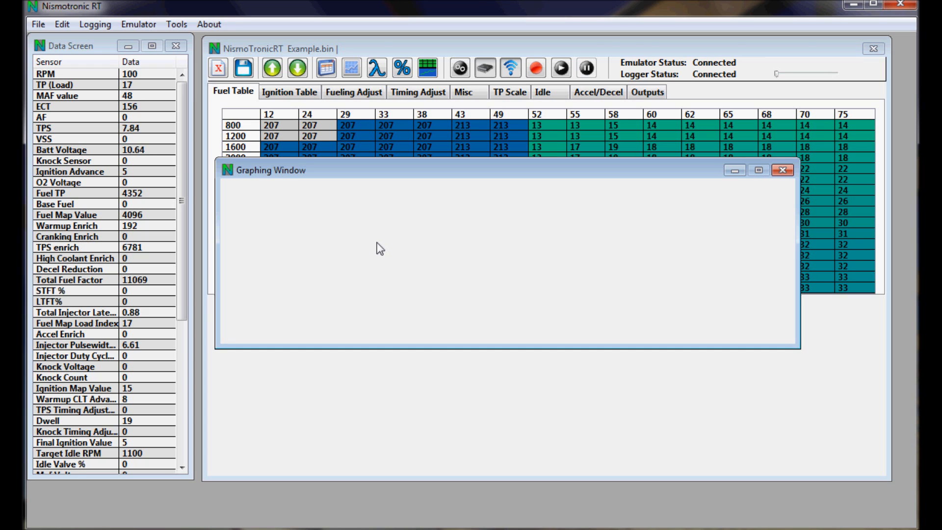
Add a new graph to the Graphing Window and open its template definition, moved clear of the graph
right_click(377, 243)
left_click(428, 254)
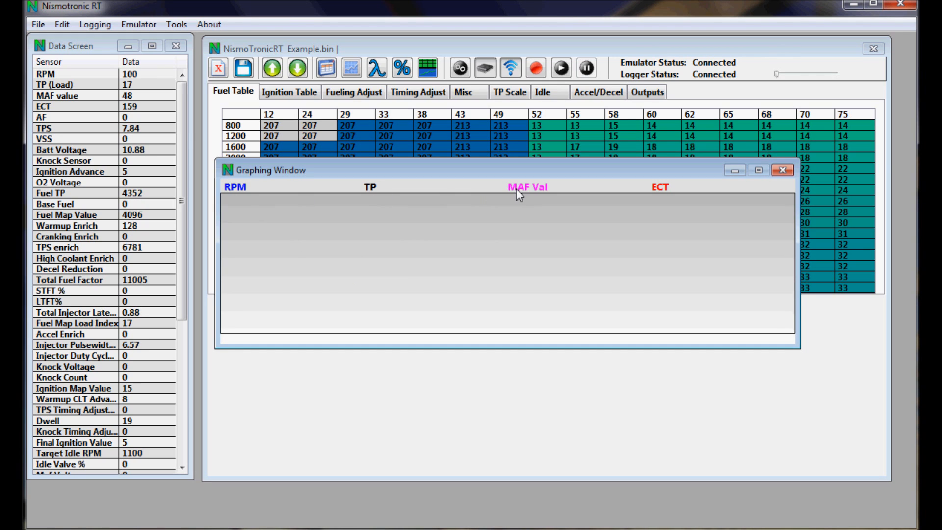
right_click(384, 256)
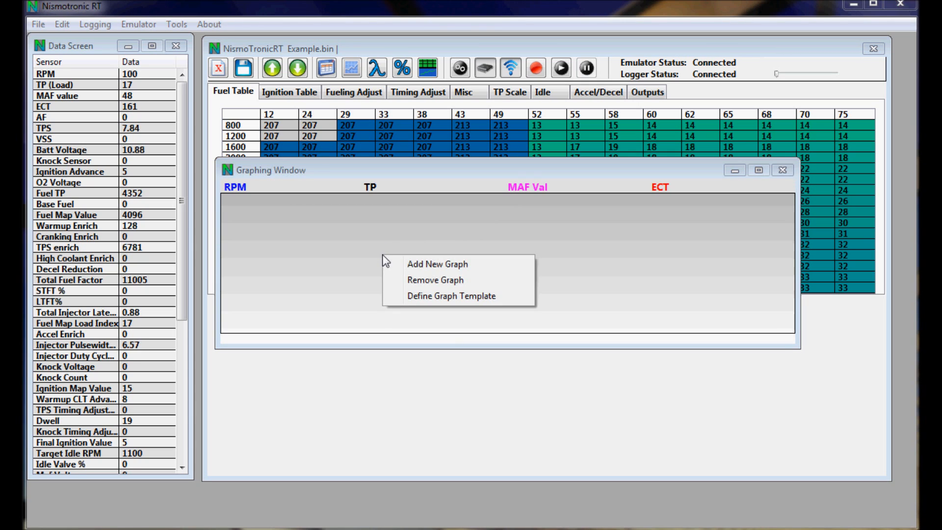
left_click(446, 297)
left_click_drag(329, 177, 626, 135)
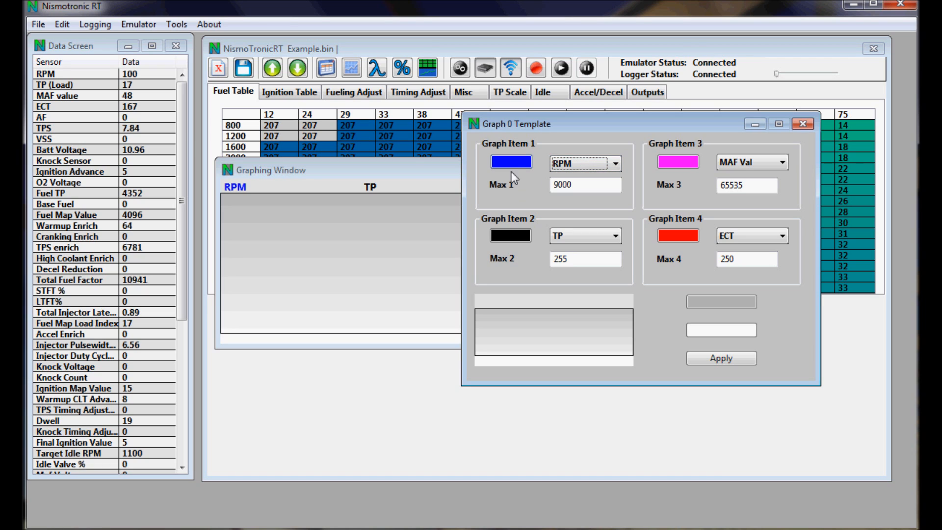
Set Graph Item 1 to BAT with a maximum of 20
left_click(613, 168)
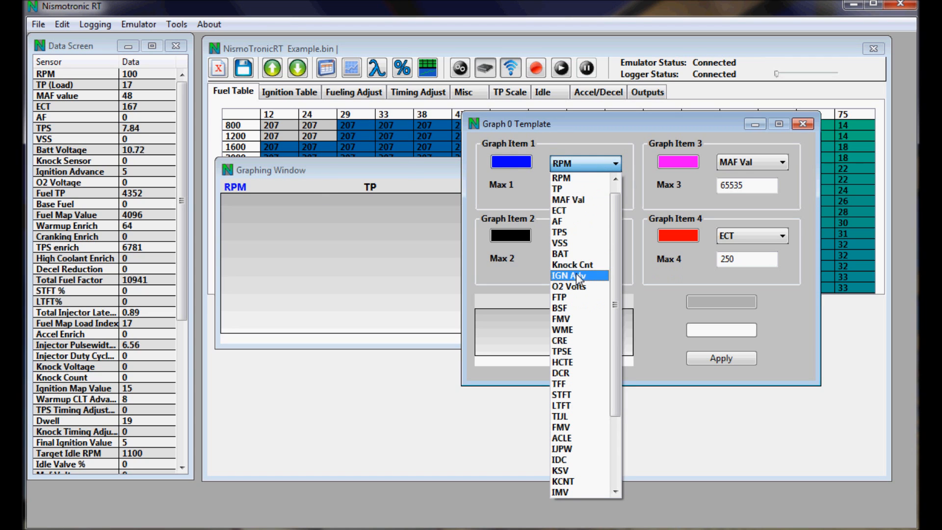
left_click(581, 254)
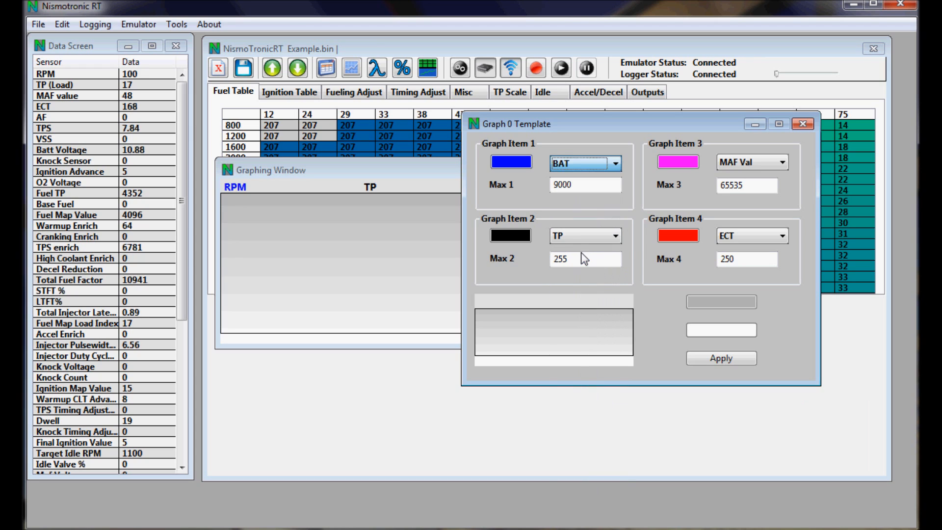
left_click_drag(587, 186, 512, 183)
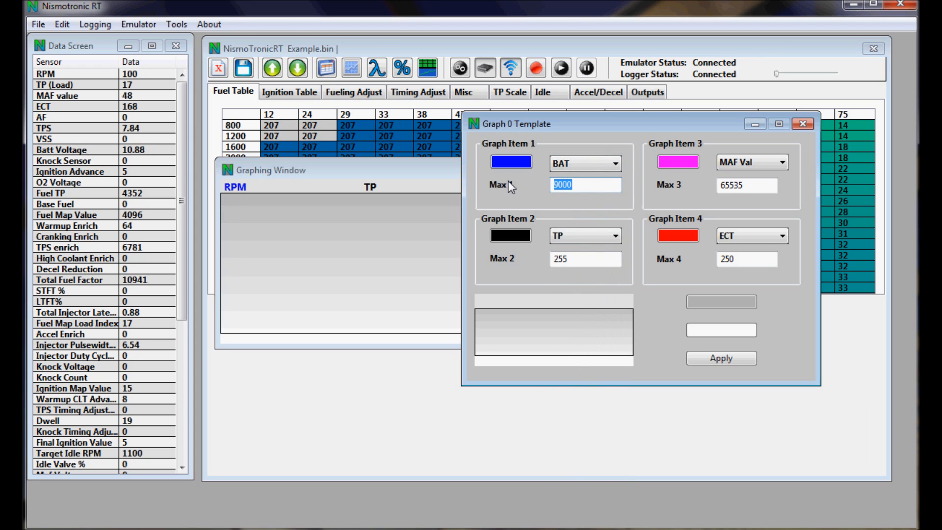
type("20")
Set Graph Item 3 to IJPW with a maximum of 12
left_click(744, 187)
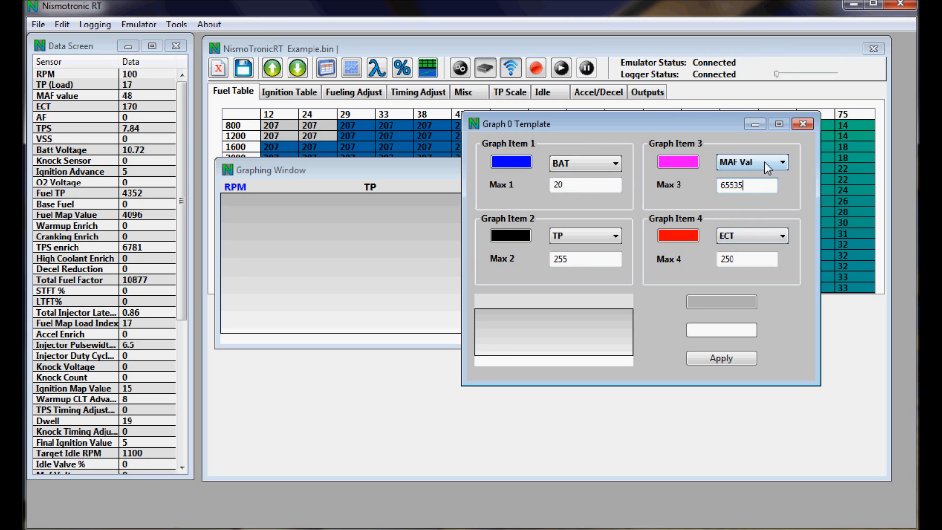
left_click(749, 159)
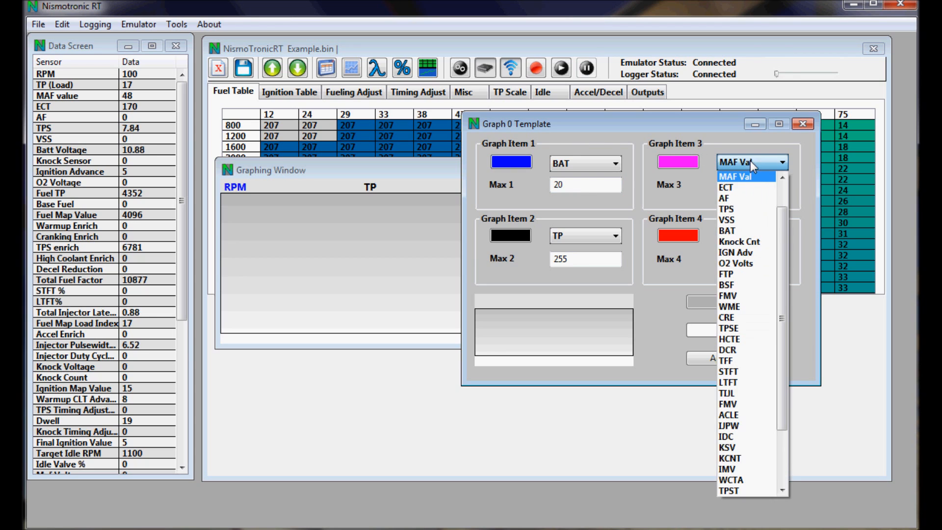
left_click_drag(781, 237, 781, 263)
left_click(736, 383)
left_click(757, 183)
left_click_drag(758, 183, 692, 182)
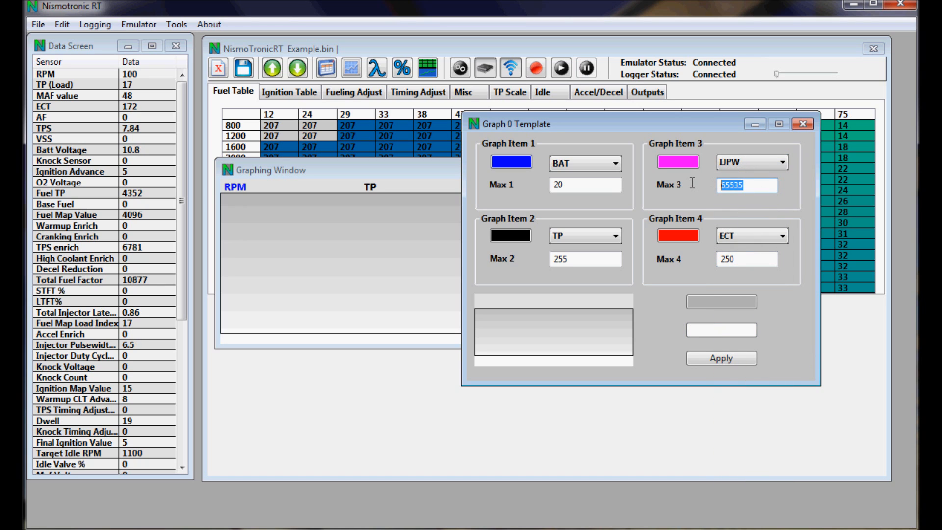
type("12")
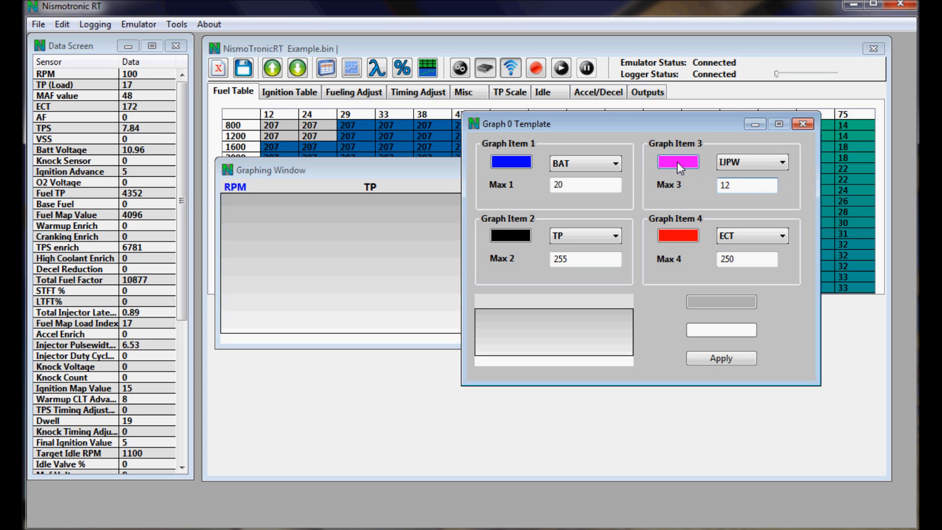
Change the line color of Graph Item 3 to the basic green
left_click(680, 163)
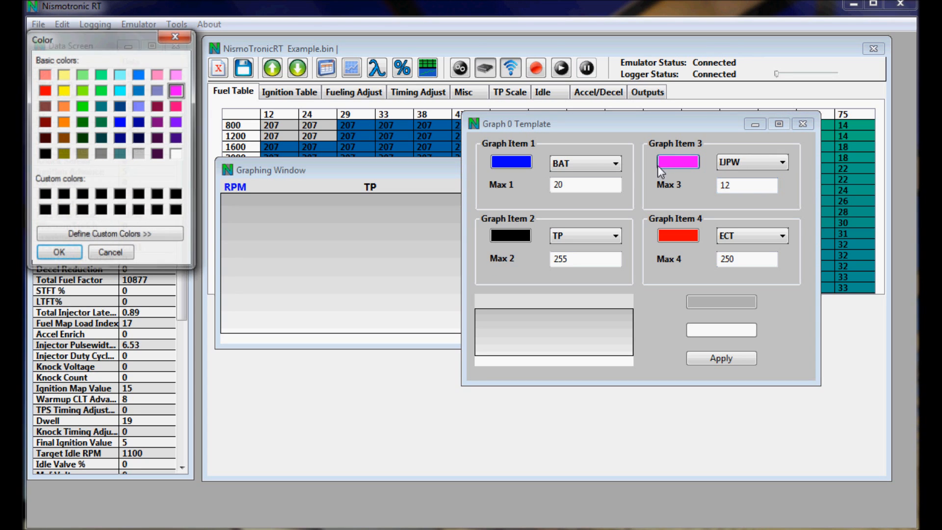
left_click(83, 109)
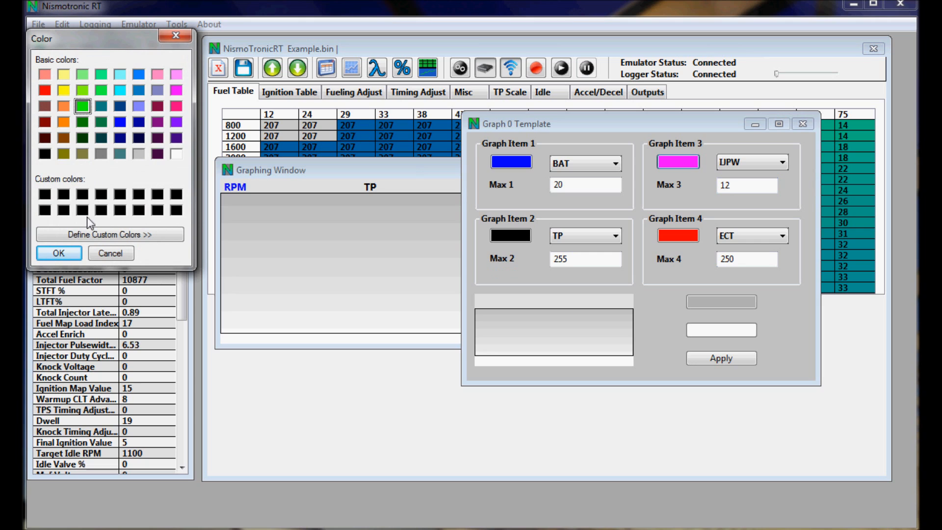
left_click(61, 252)
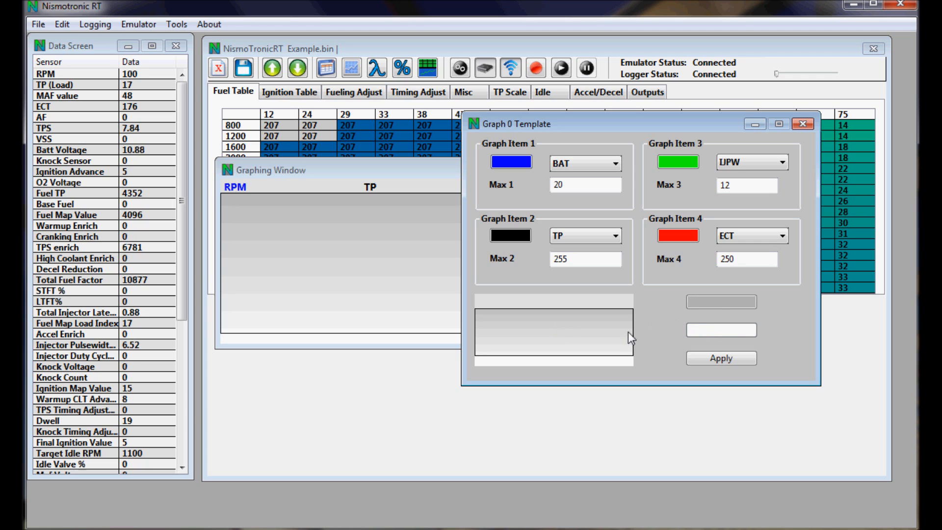
Change the graph's gray background gradient color to white and apply the template
left_click(724, 303)
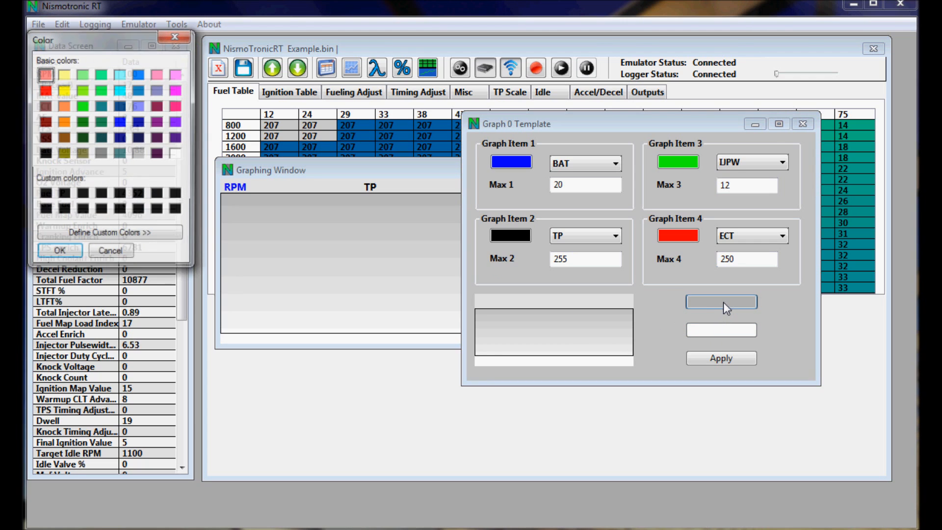
left_click(176, 153)
left_click(58, 254)
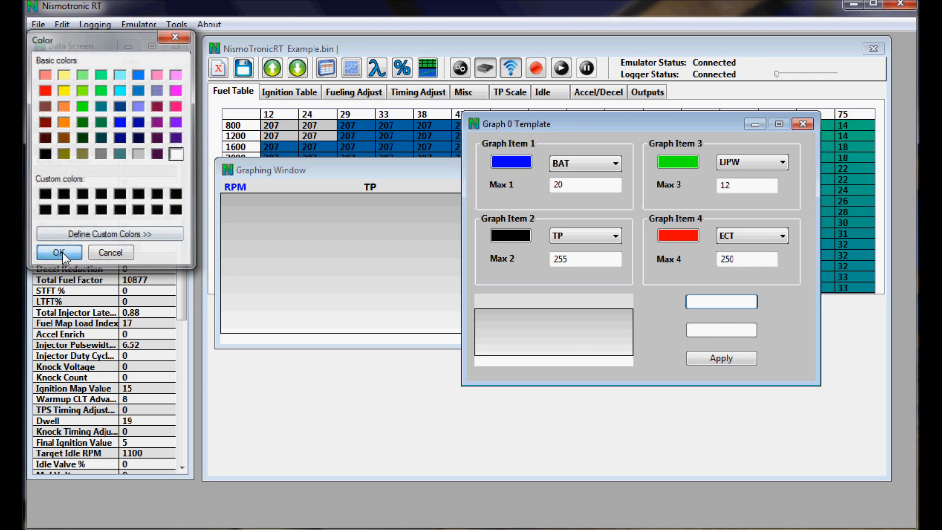
left_click(720, 358)
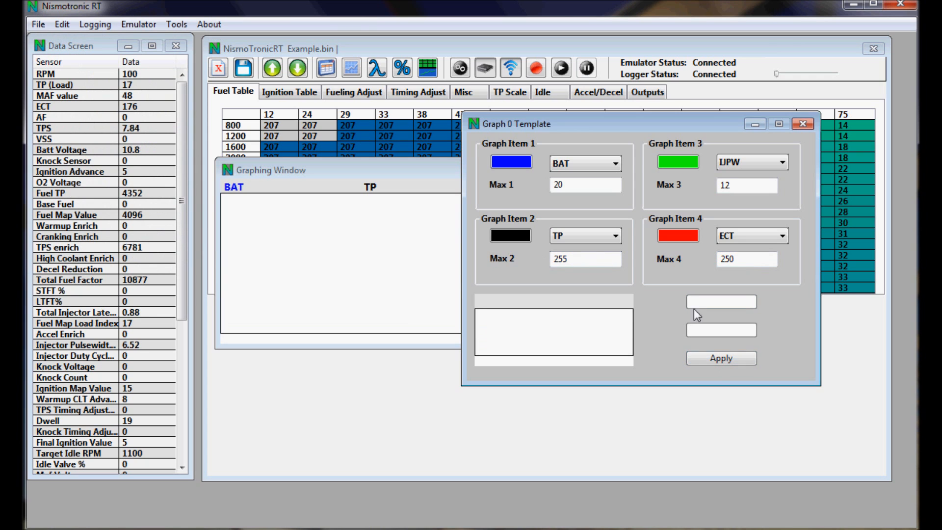
Set the graph's first background gradient color to light gray, apply the template and close it, leaving the Graphing Window slightly lower
left_click_drag(617, 122, 664, 196)
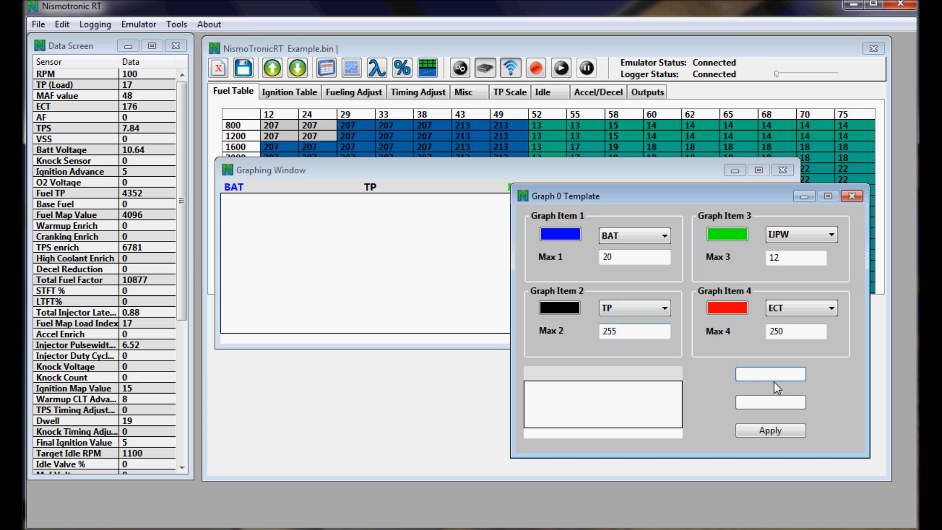
left_click(774, 378)
left_click(139, 154)
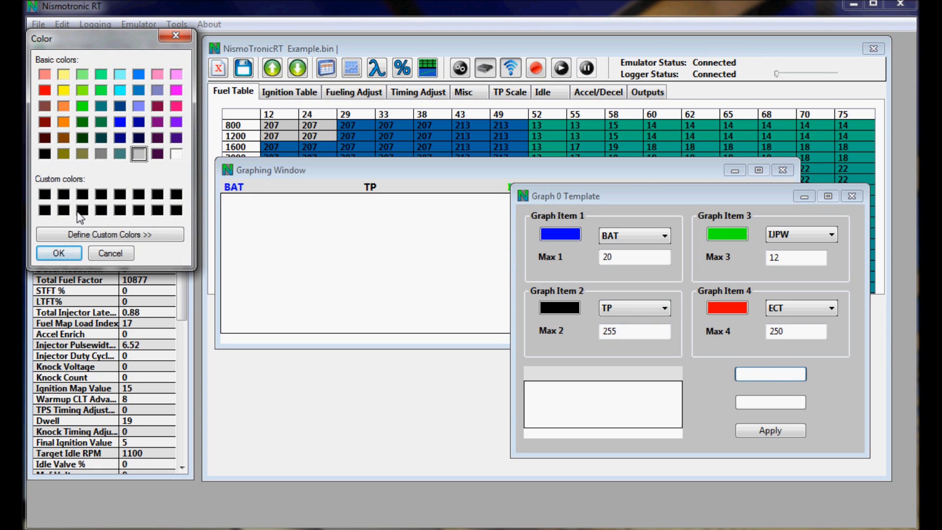
left_click(59, 253)
left_click(770, 430)
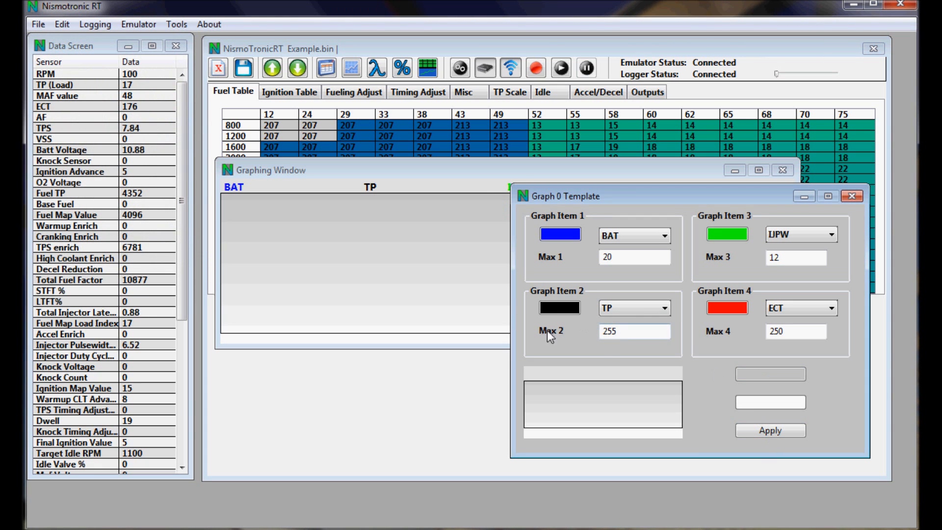
left_click(852, 196)
left_click_drag(517, 170, 501, 211)
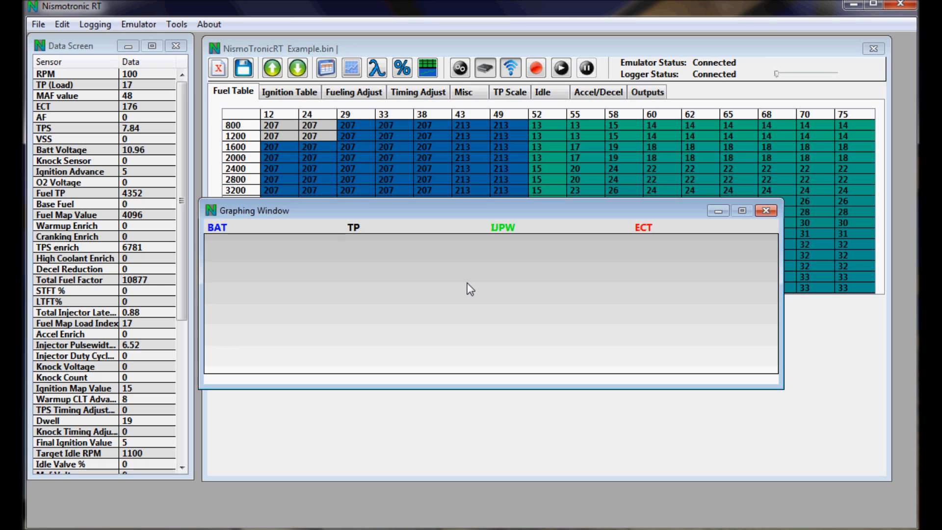
left_click(95, 24)
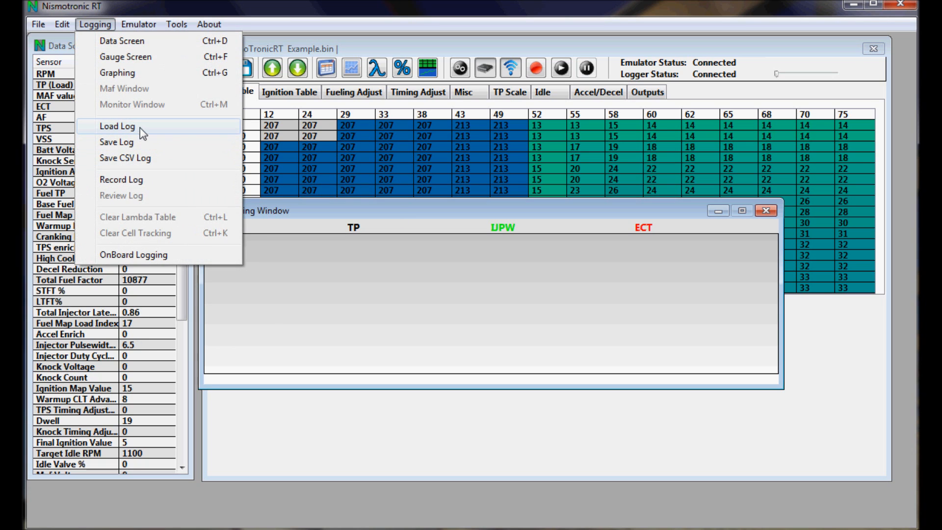
left_click(400, 208)
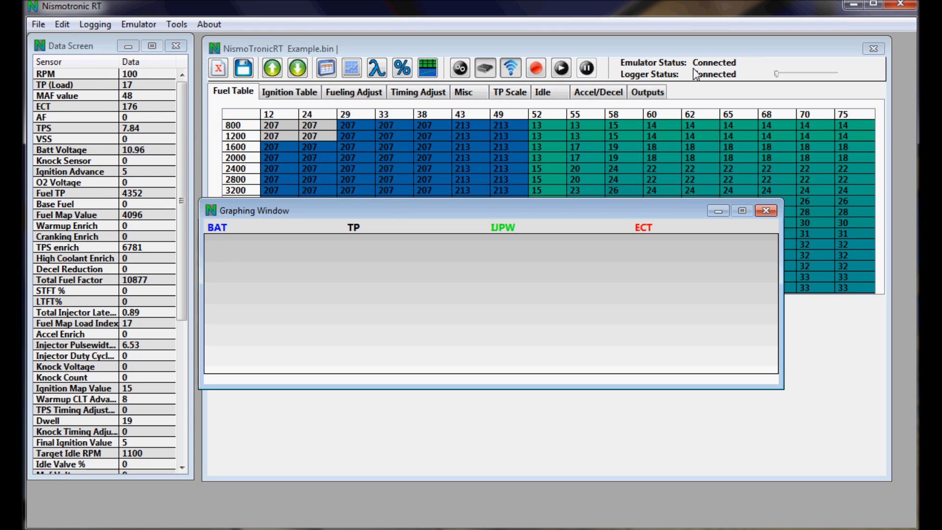
Record a short data log, and set the time cursor to 1.7 s on its graph
left_click(537, 70)
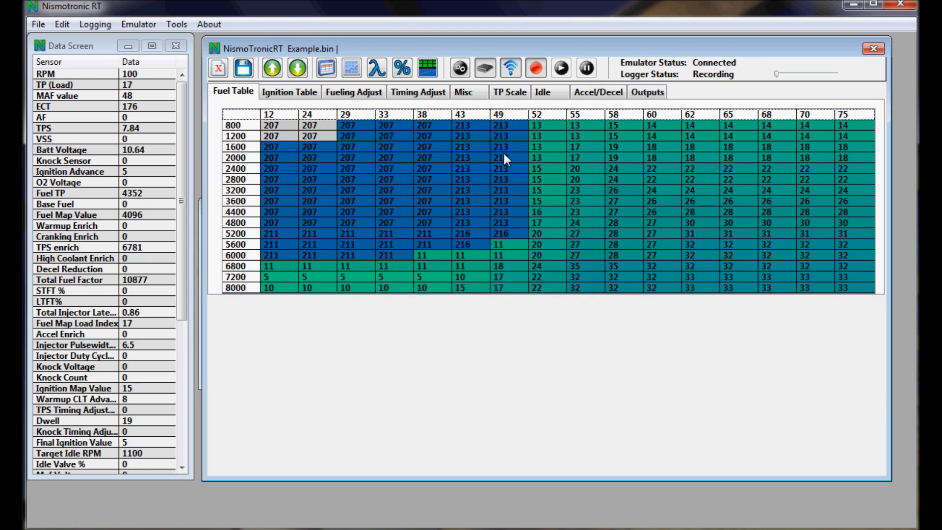
left_click(536, 69)
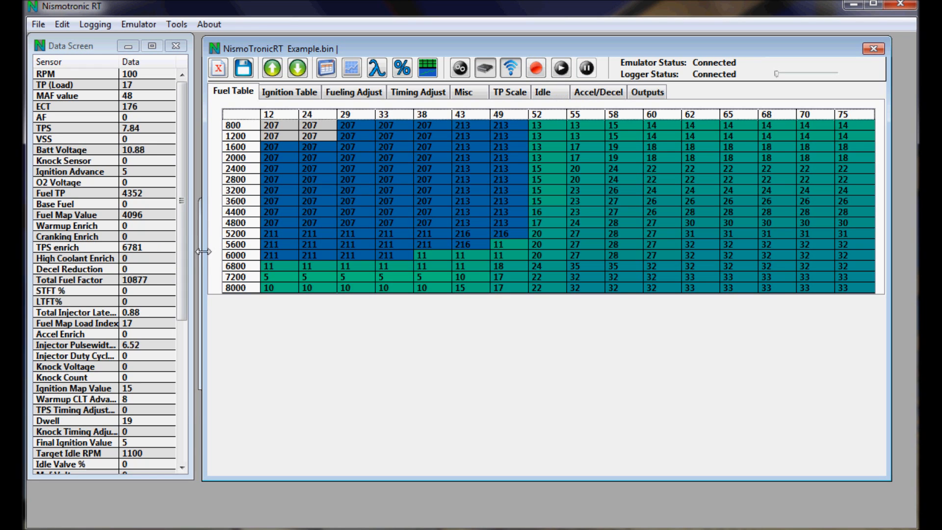
left_click(200, 253)
left_click_drag(320, 326, 426, 326)
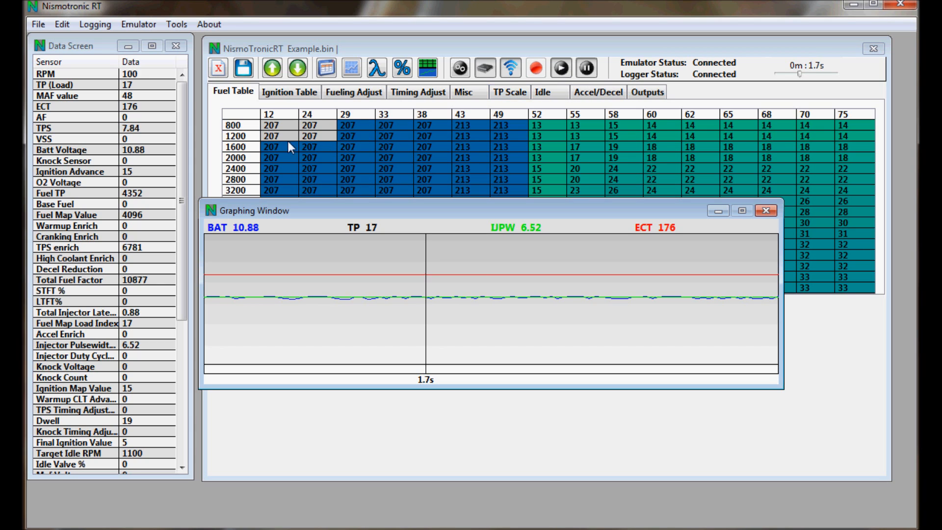
Narrow the Example.bin window so the Graphing Window behind it stays reachable, and bring the graph to the front
left_click(561, 69)
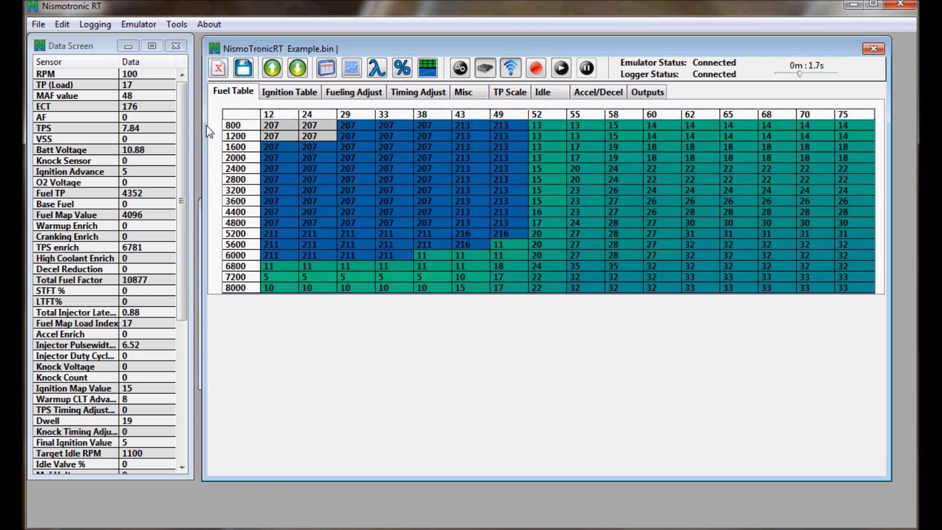
left_click_drag(202, 125, 276, 125)
left_click(250, 209)
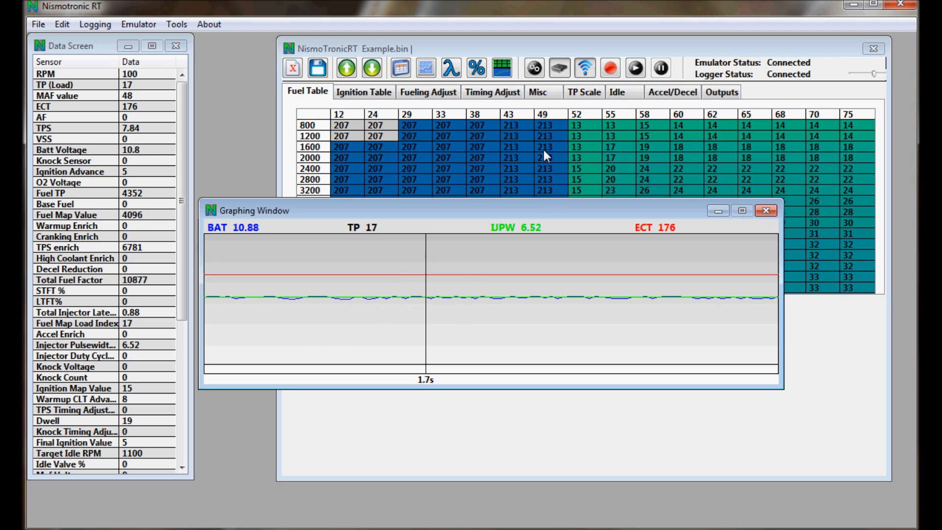
Play back the recorded log and pause it at about 3.7 s, with the Graphing Window in front
left_click(635, 70)
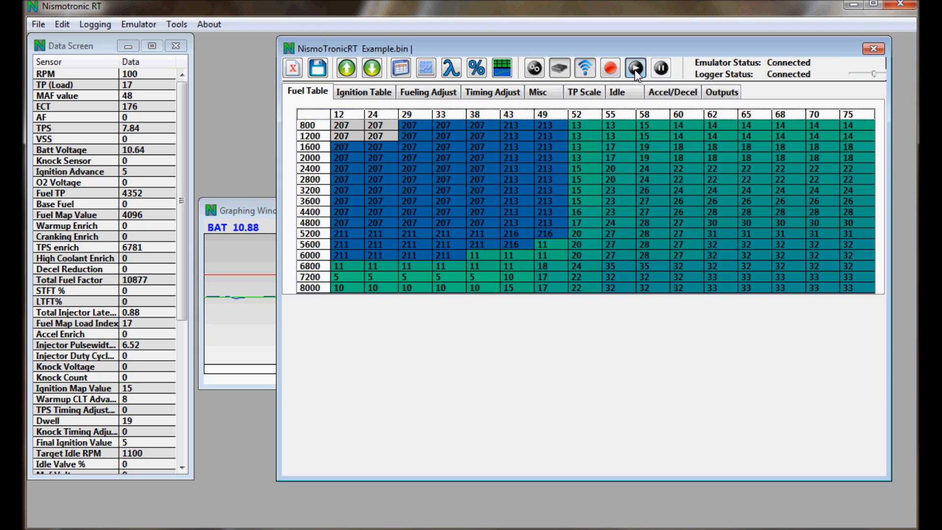
left_click(252, 206)
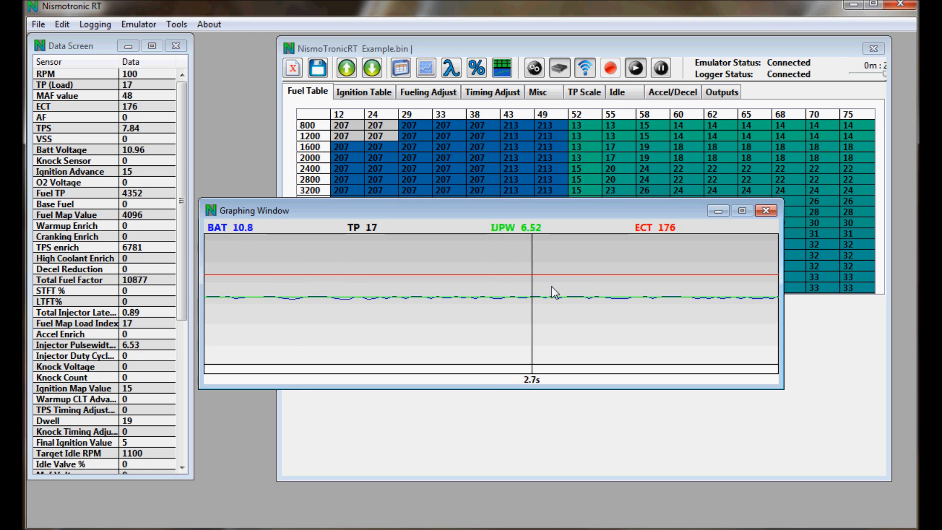
left_click(662, 68)
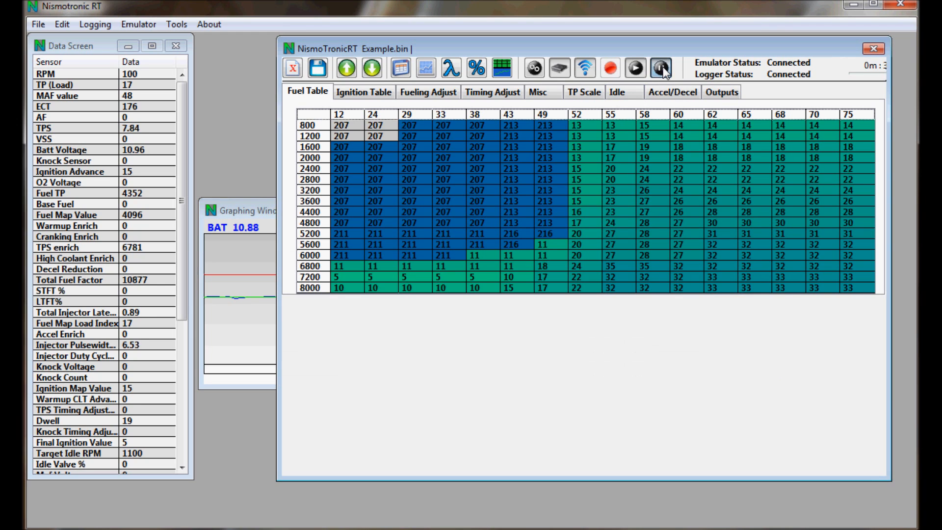
left_click(248, 211)
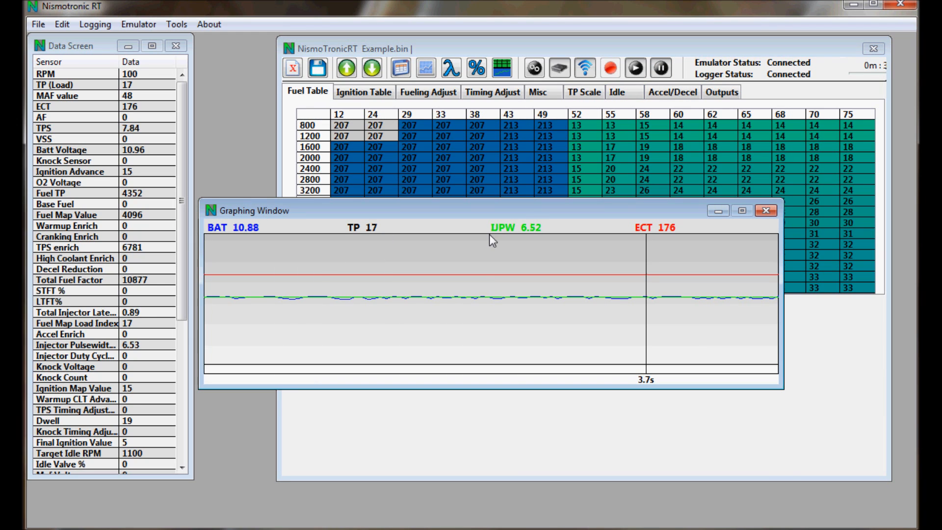
Move the Graphing Window lower and scrub the time cursor back and forth through the recorded log, ending at 2.1 s
left_click_drag(526, 208, 560, 247)
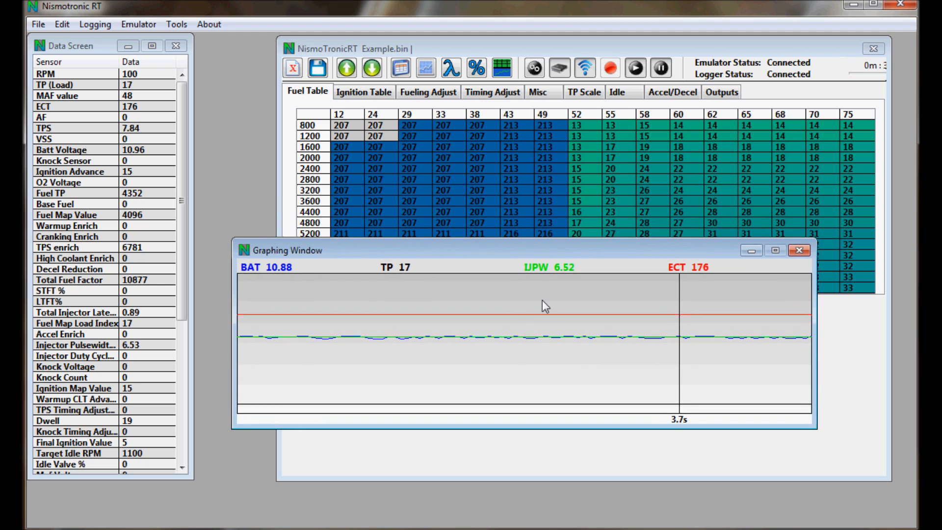
left_click_drag(508, 357, 442, 363)
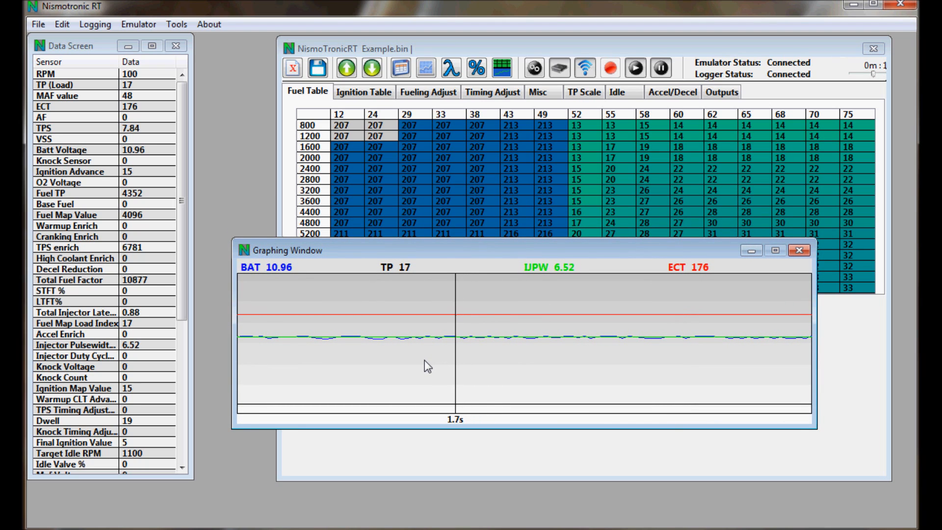
left_click_drag(422, 352, 605, 350)
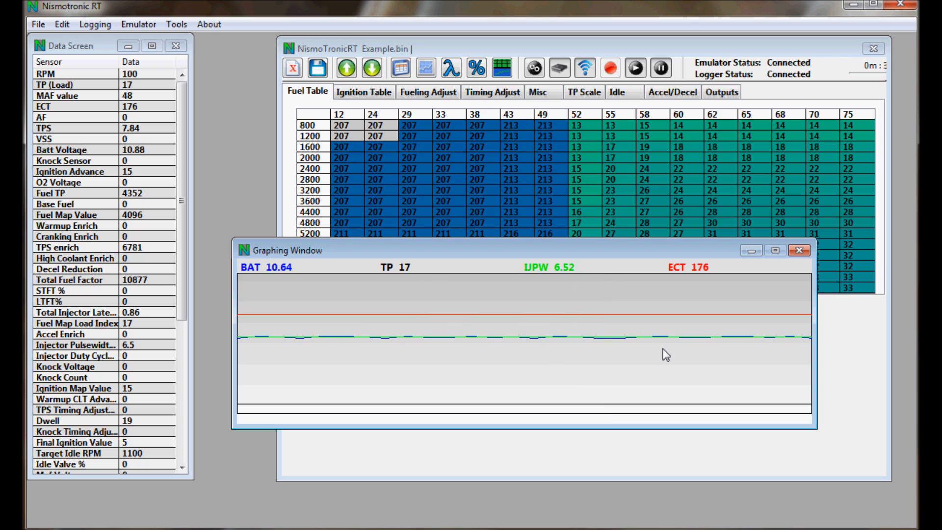
left_click_drag(518, 363, 475, 362)
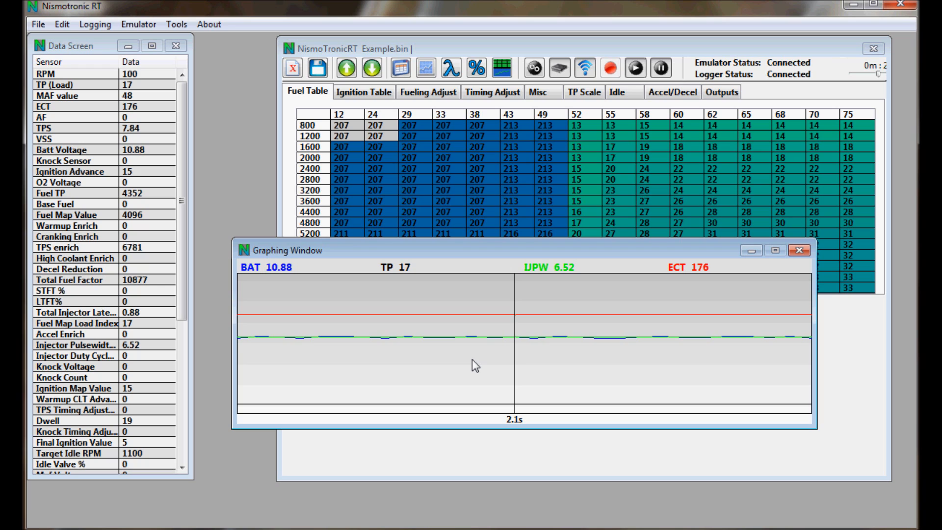
Scrub the time cursor back to 0.6 s in the recorded log, and move the Graphing Window higher
scroll(472, 359, "down", 1)
left_click_drag(478, 365, 319, 363)
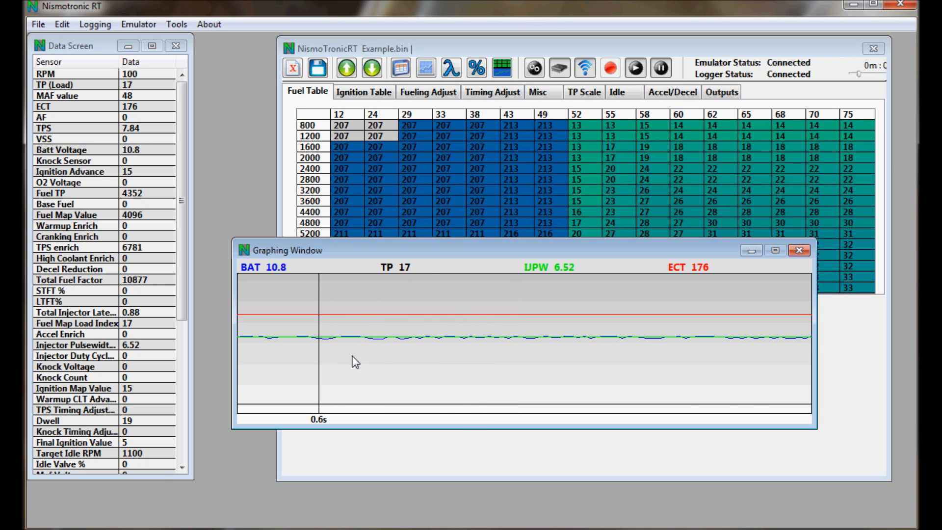
left_click_drag(469, 255, 449, 226)
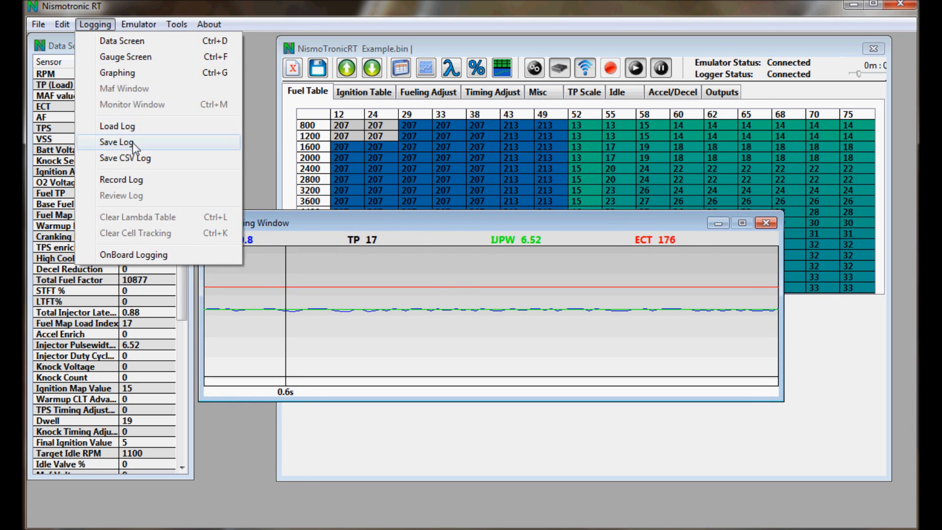
Save the recorded log as a TunerCodeLog (TCL) file named Example in the Nismotronic RT folder
left_click(116, 142)
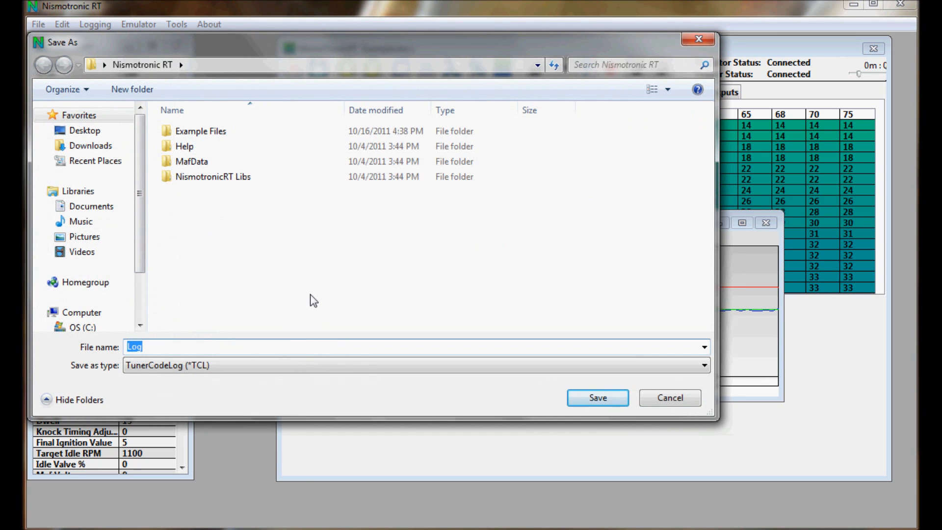
type("Example")
key("Return")
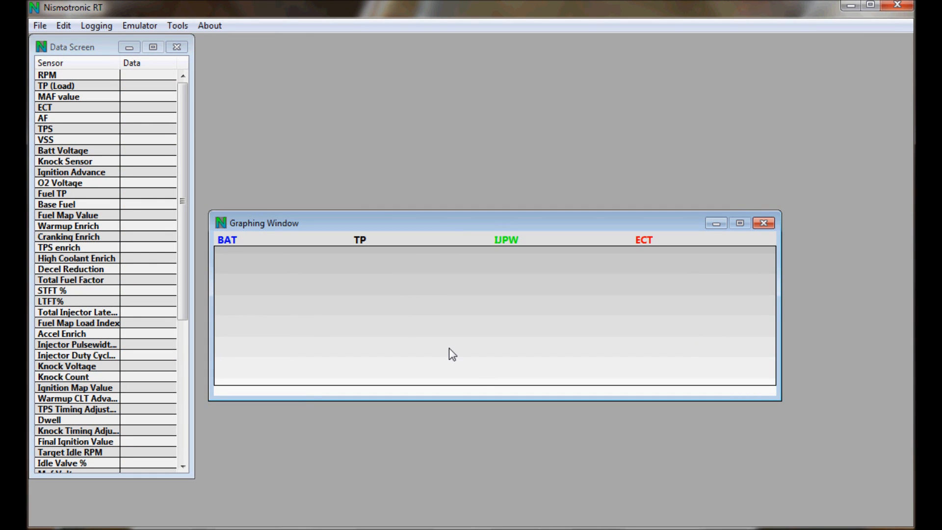
Load the saved TCL log Example from the Nismotronic RT folder
left_click(85, 29)
left_click(126, 128)
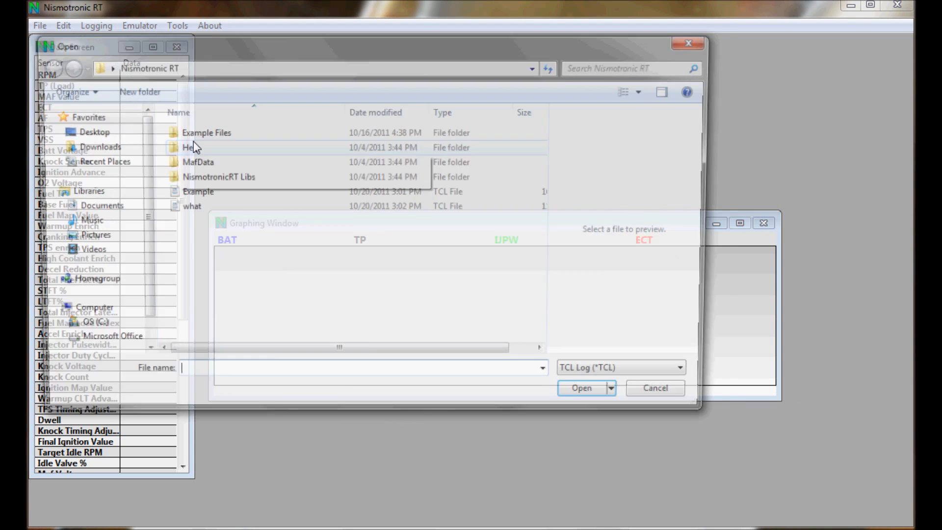
left_click(211, 191)
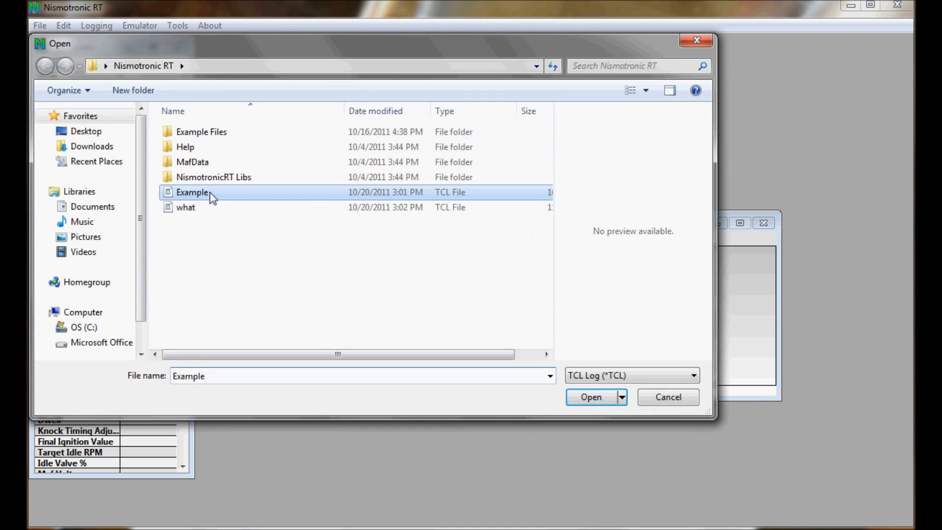
left_click(580, 391)
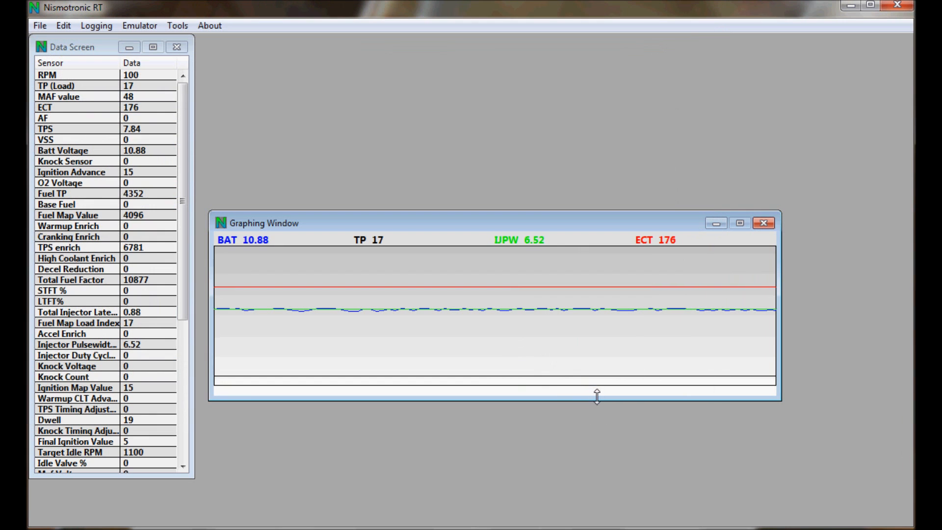
Scrub the loaded log with the Gauge Layout placed above the Graphing Window, and close the gauges when finished
left_click_drag(387, 342, 363, 340)
key("F6")
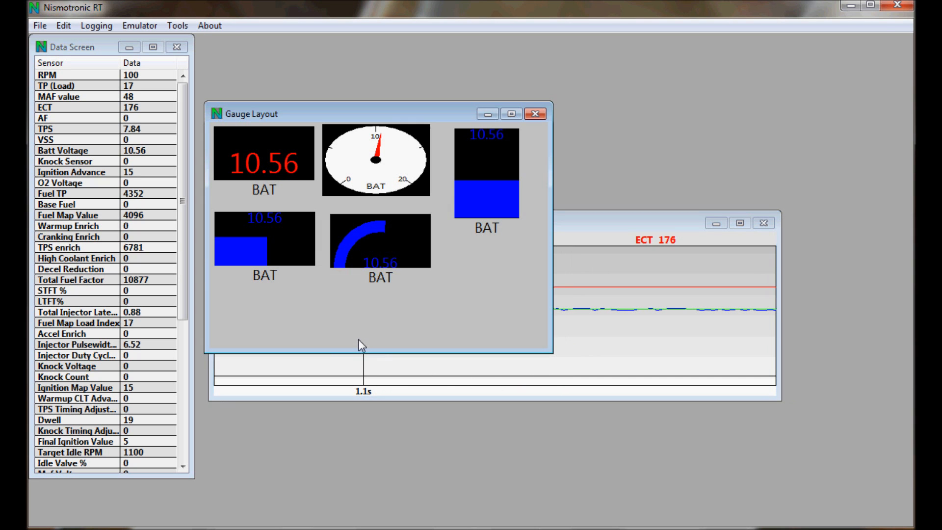
left_click_drag(567, 231, 598, 325)
left_click_drag(382, 113, 386, 51)
left_click_drag(410, 361, 448, 381)
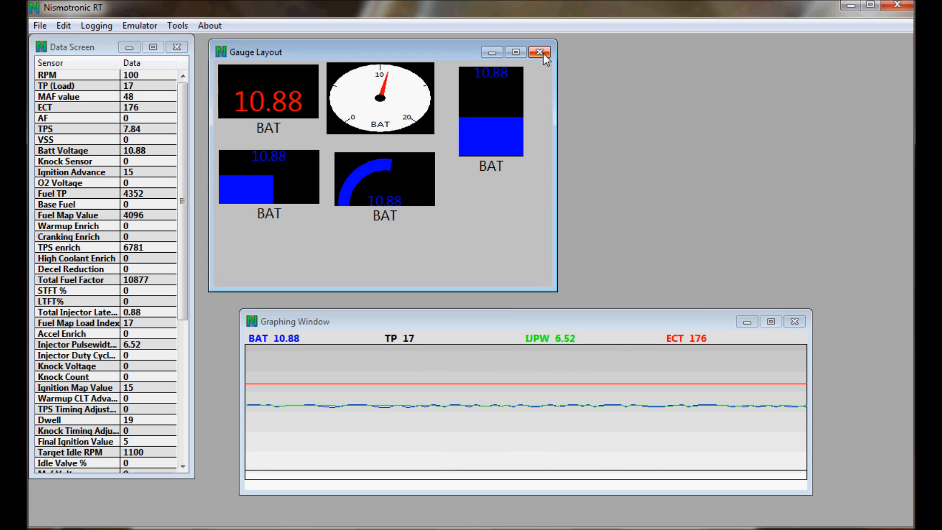
left_click(540, 52)
Extend the Graphing Window upward and add a second graph to it
left_click_drag(529, 312, 530, 127)
left_click(467, 227)
right_click(467, 227)
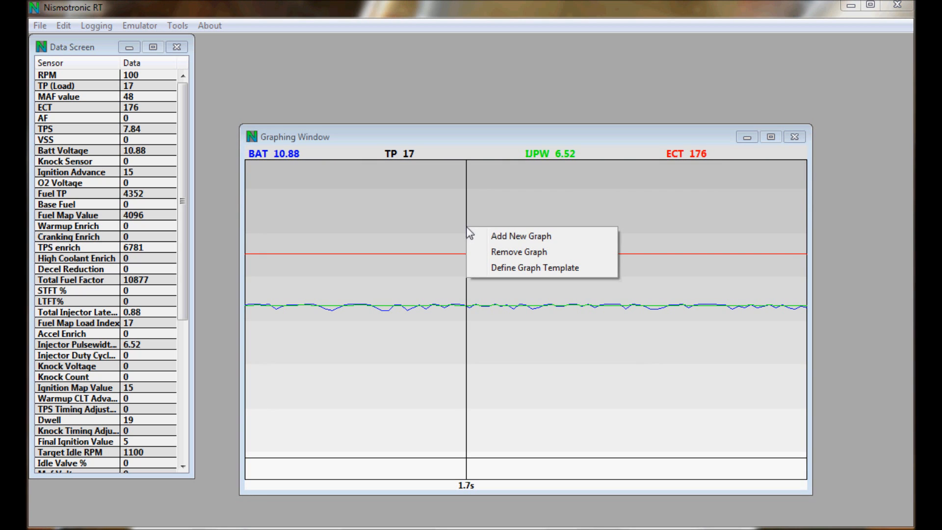
left_click(523, 236)
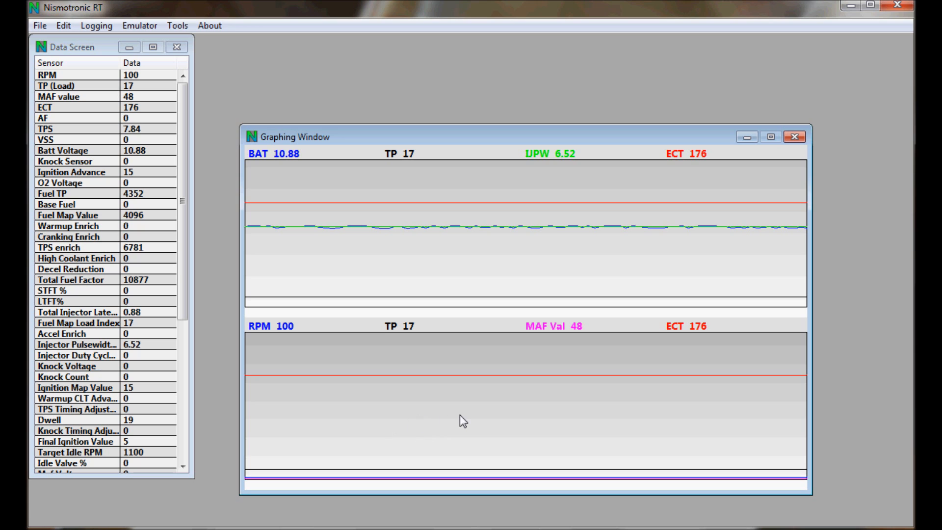
Move the Graphing Window up, add two more graphs for a total of four, and make the window taller
left_click_drag(490, 138, 486, 69)
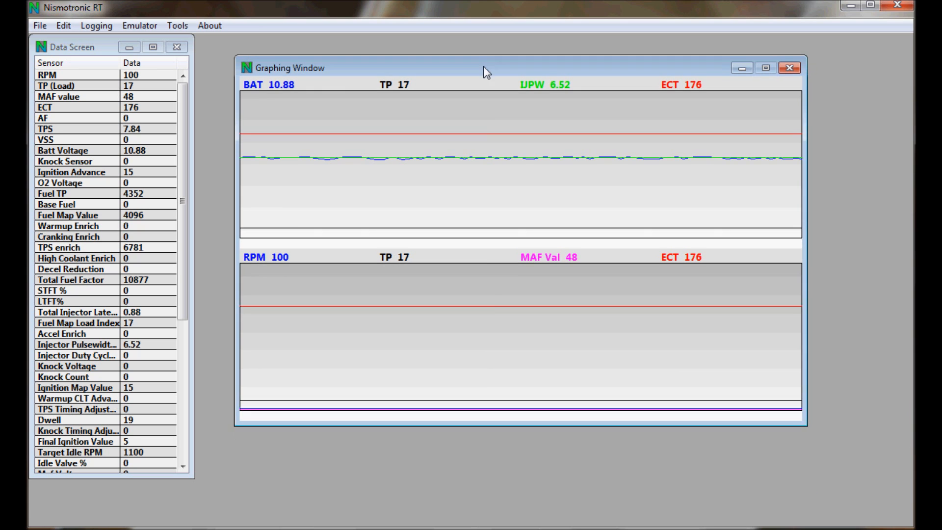
right_click(486, 328)
left_click(529, 337)
right_click(484, 258)
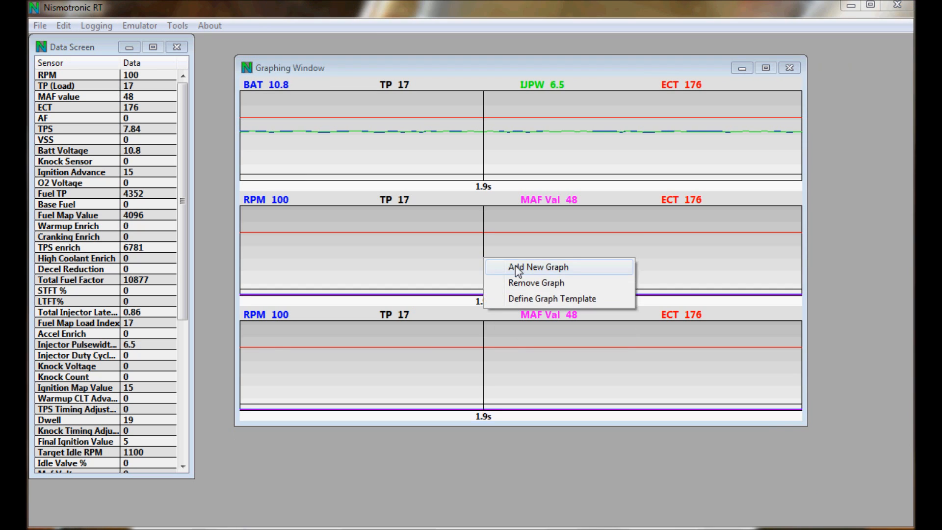
left_click(525, 266)
left_click_drag(534, 425, 531, 480)
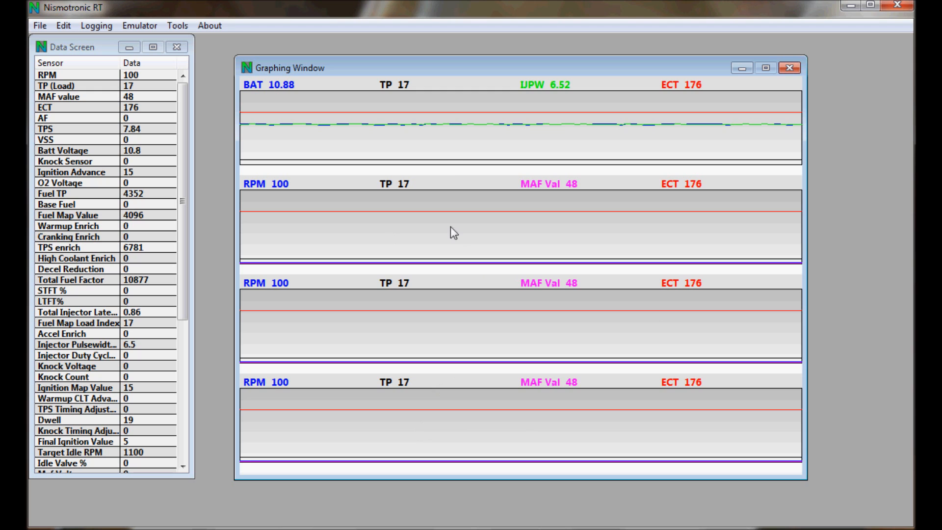
Remove three of the four graphs, including the BAT graph, leaving a single RPM, TP, MAF Val and ECT graph
right_click(459, 140)
left_click(520, 165)
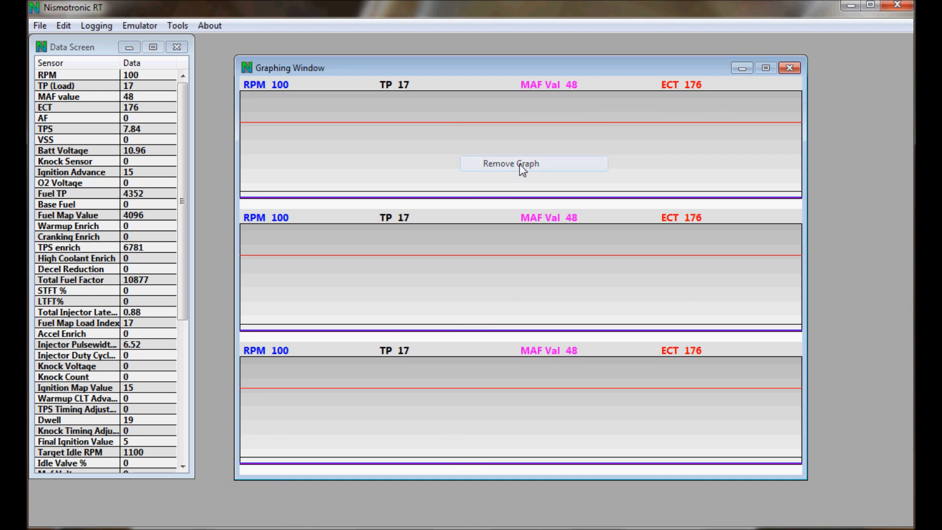
right_click(455, 290)
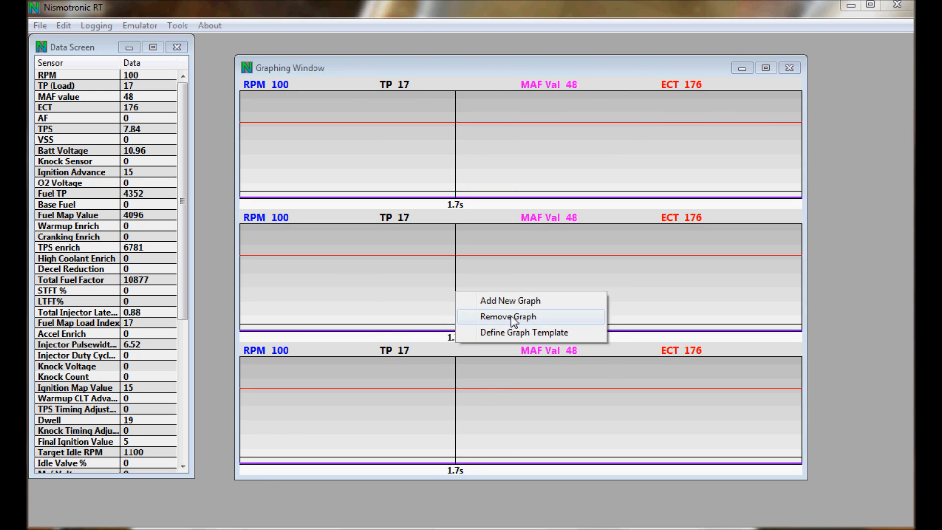
left_click(511, 316)
right_click(432, 382)
left_click(481, 404)
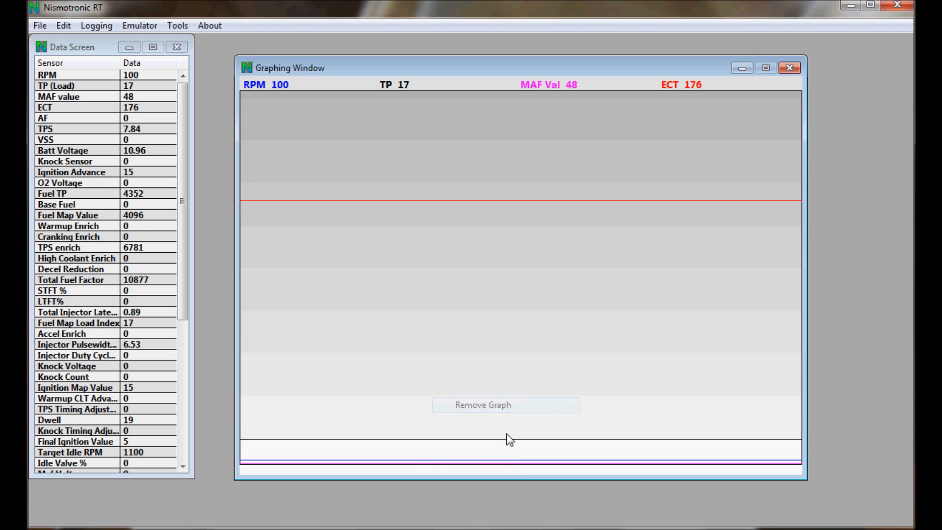